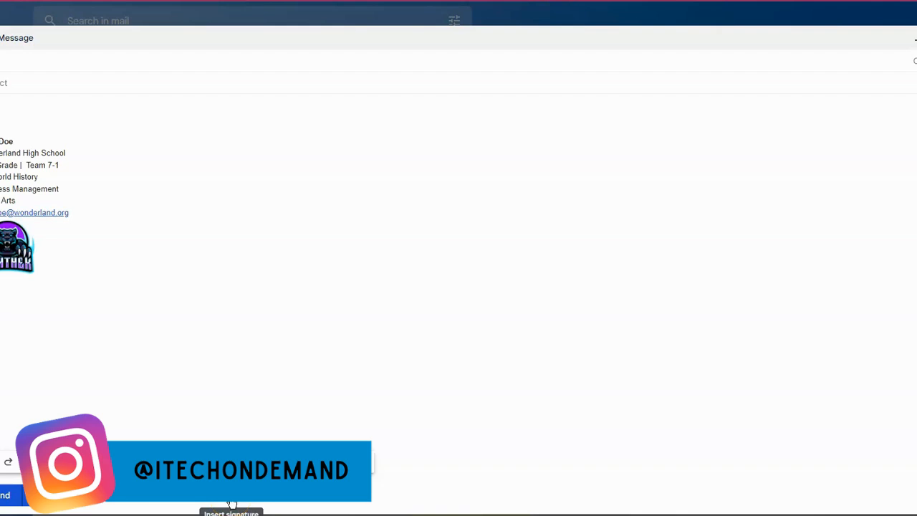
Open the full mail settings and go to the Signature section of the General settings.
left_click(231, 503)
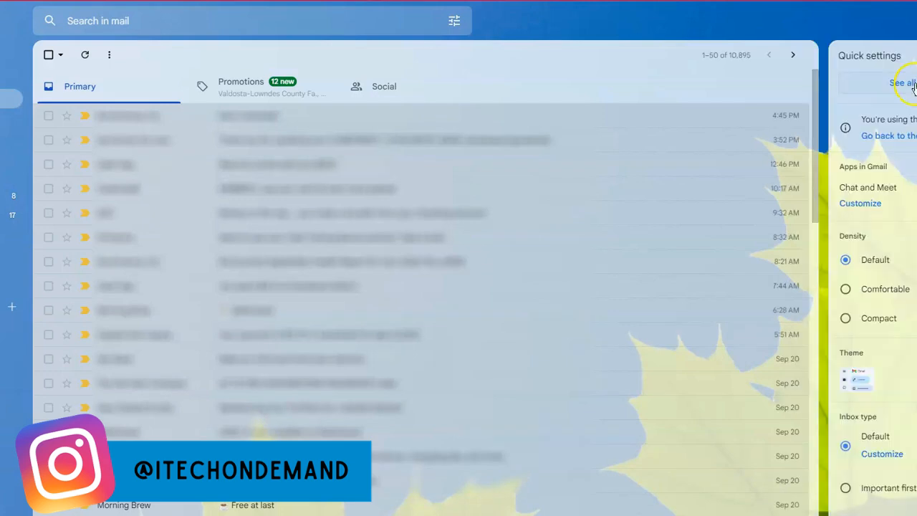
left_click(913, 84)
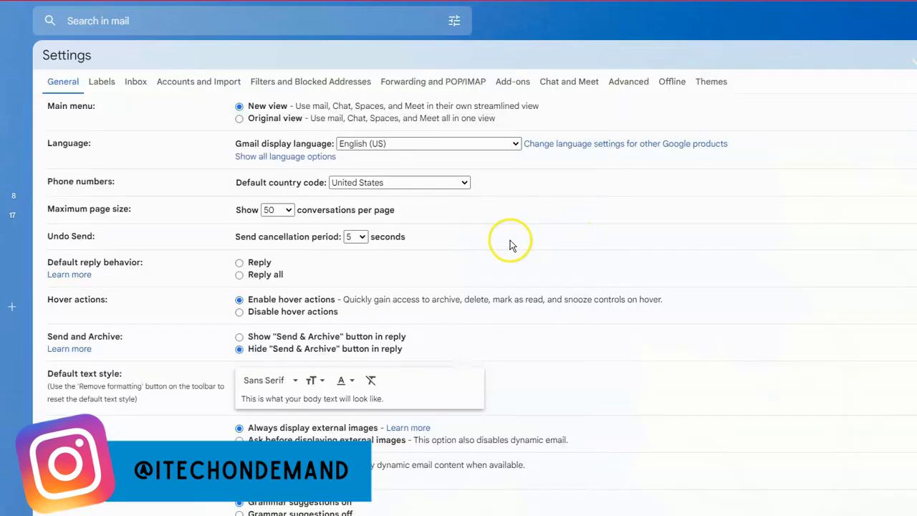
scroll(201, 247, "down", 3)
scroll(199, 247, "down", 10)
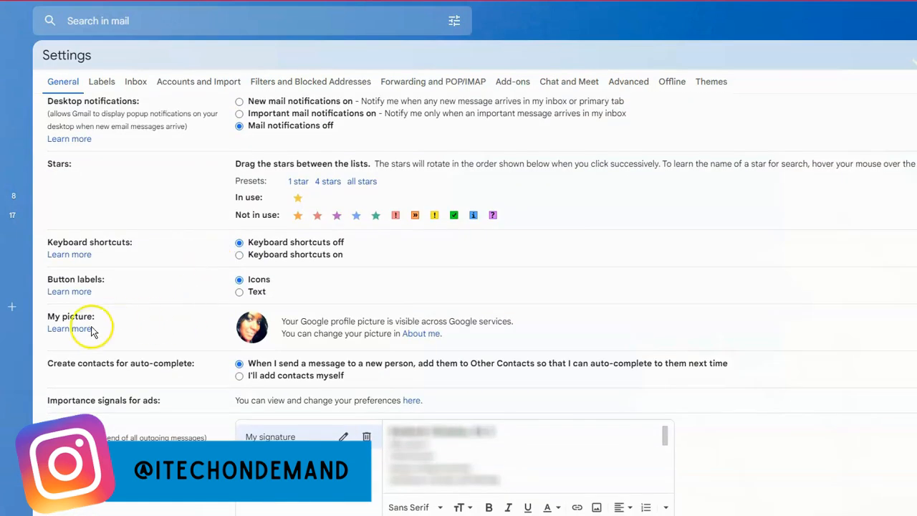
scroll(90, 319, "down", 2)
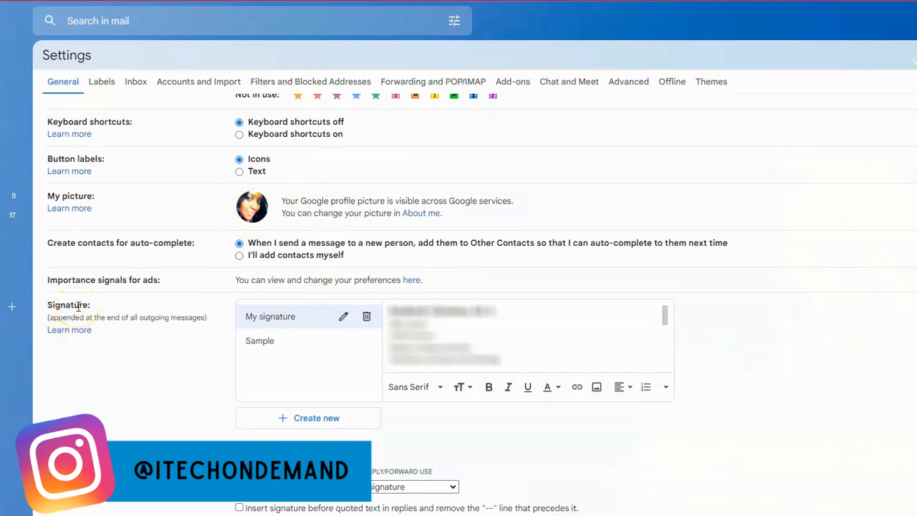
Review the contents of the existing Sample signature.
left_click(273, 348)
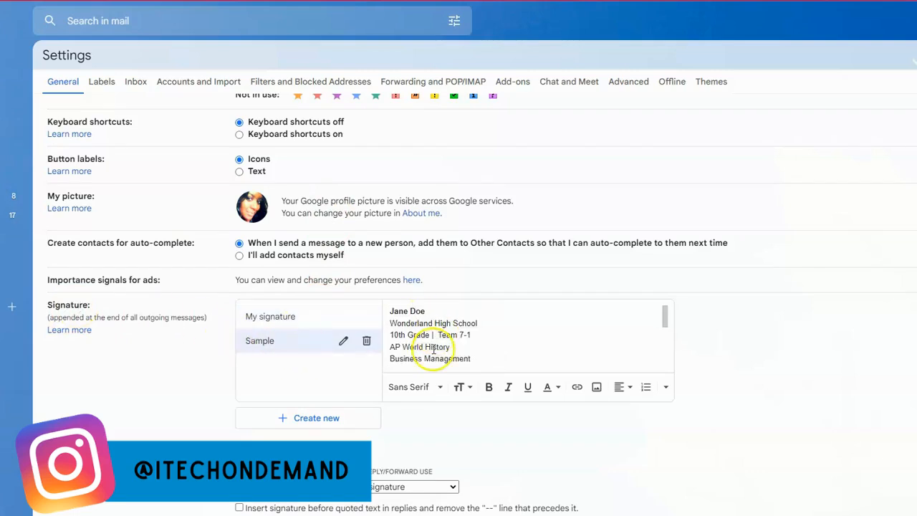
scroll(433, 348, "down", 3)
scroll(444, 349, "up", 1)
scroll(445, 348, "up", 2)
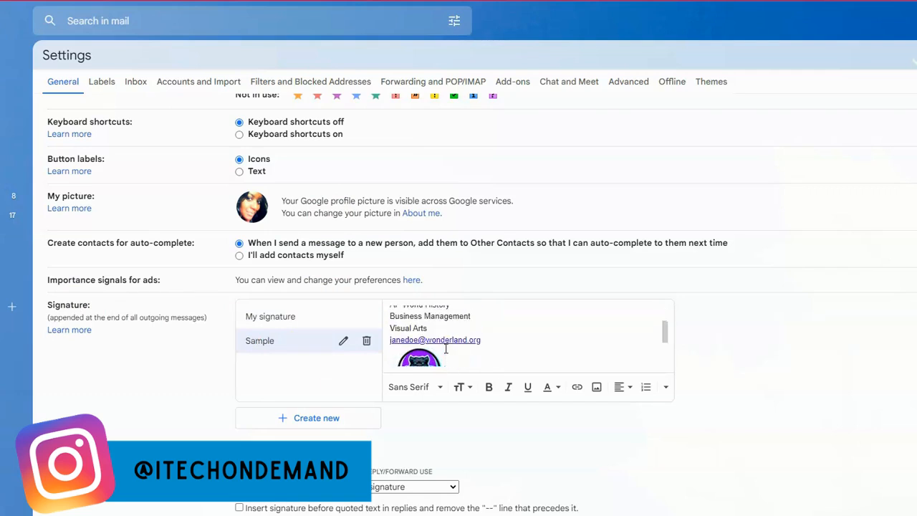
Create a new signature named Sample II.
left_click(295, 426)
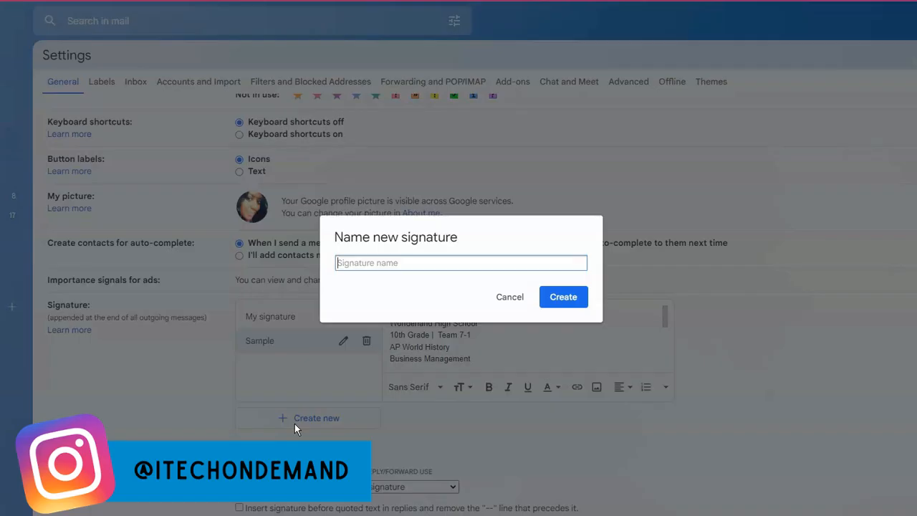
type("Sample II")
left_click(563, 309)
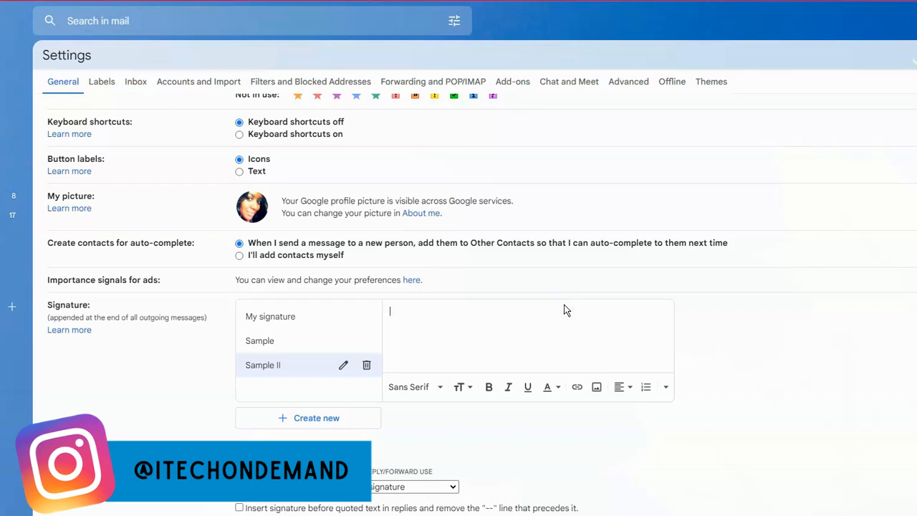
Paste the copied contact details into the Sample II signature and restore the missing first letter of the name.
right_click(415, 316)
left_click(452, 408)
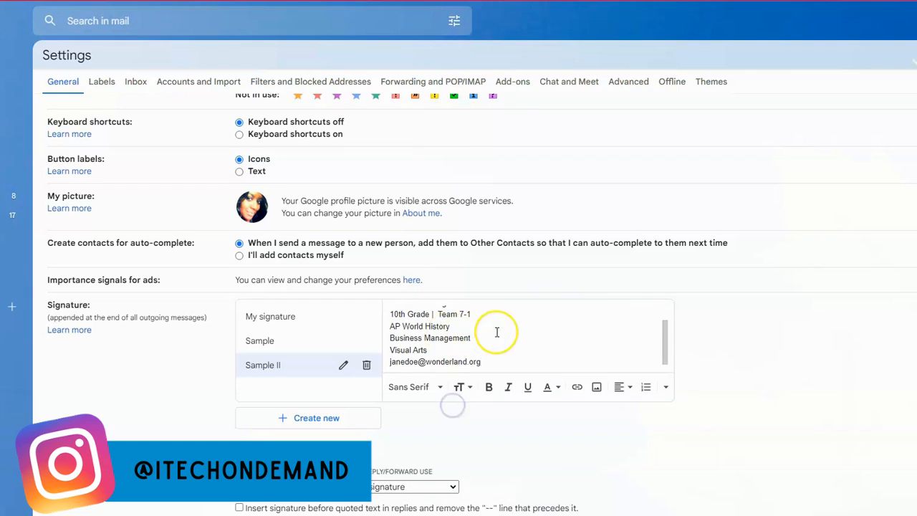
scroll(497, 331, "up", 3)
left_click(388, 311)
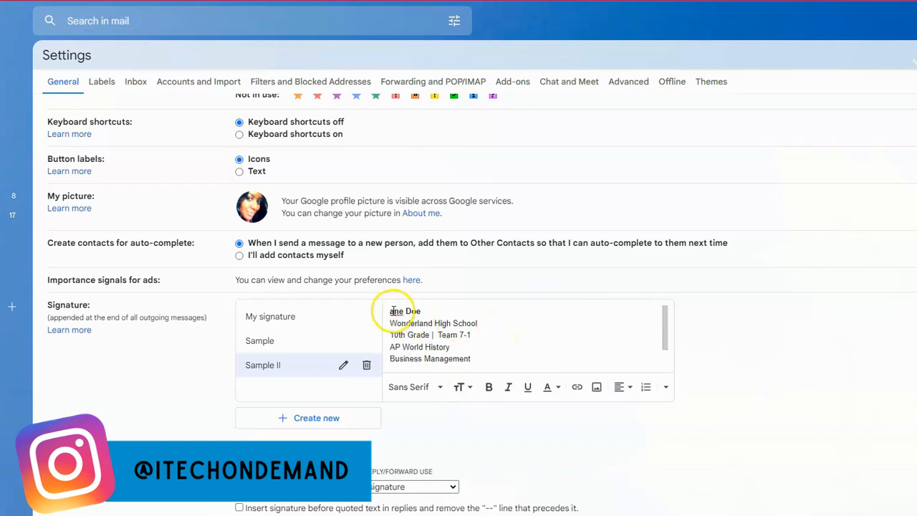
left_click(389, 311)
type("J")
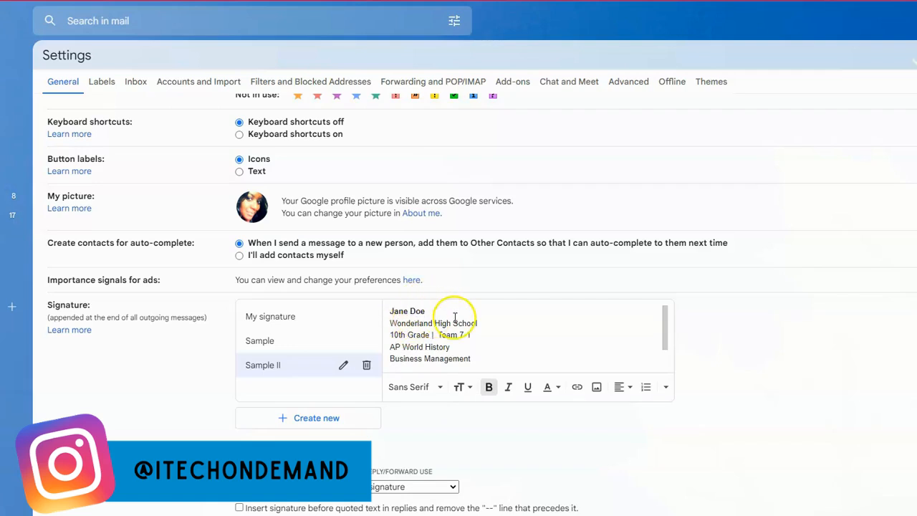
Add an empty line below the e-mail address at the end of the Sample II signature.
scroll(423, 348, "down", 2)
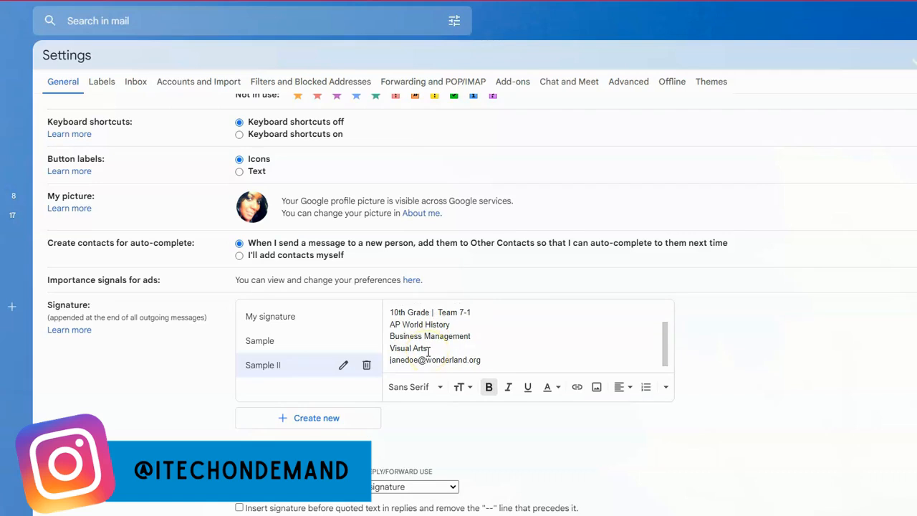
scroll(428, 348, "down", 1)
scroll(423, 344, "up", 3)
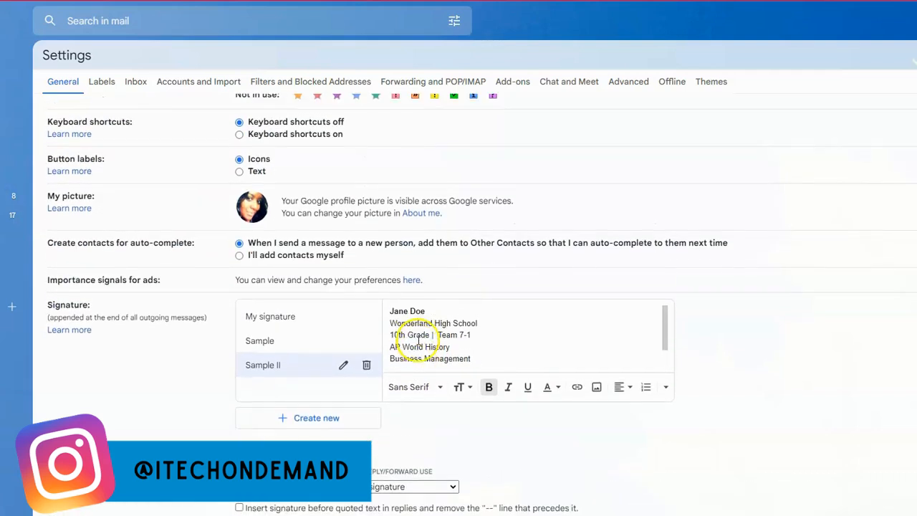
scroll(423, 343, "down", 2)
left_click(485, 360)
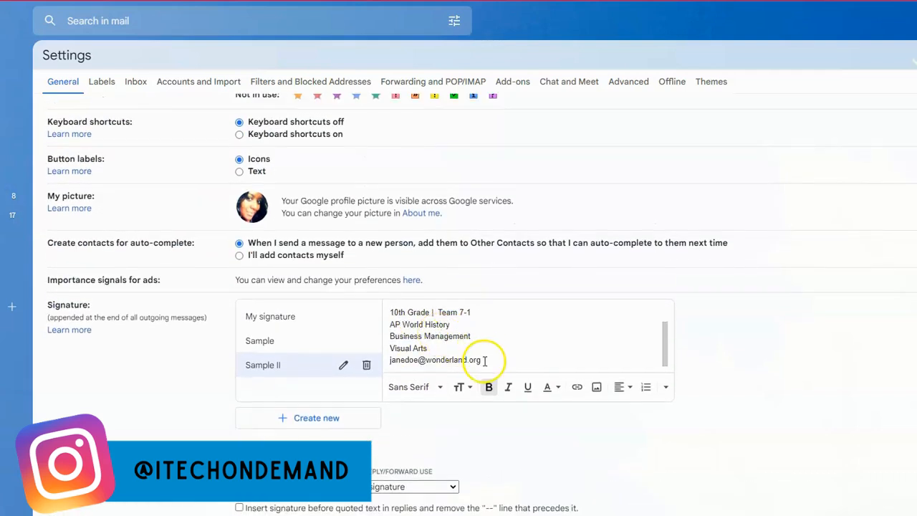
key("Return")
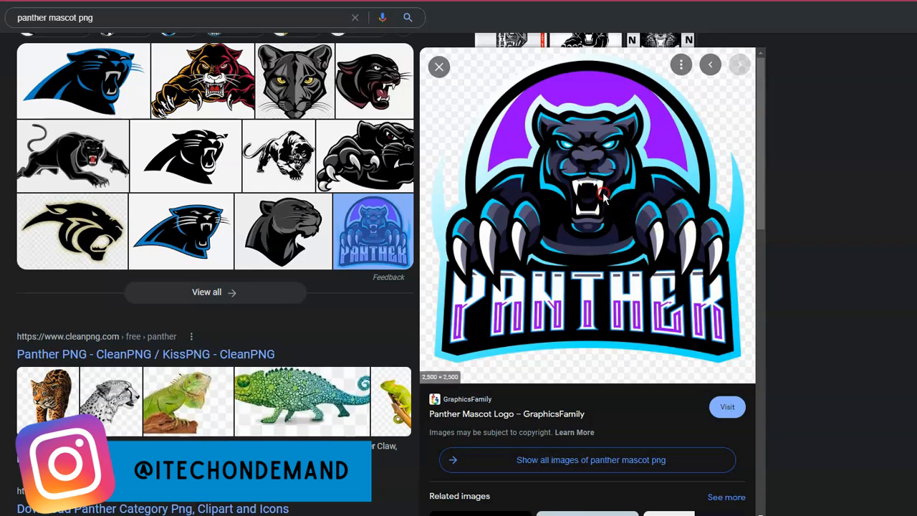
Switch to the Google results for "panther mascot png" and save the purple Panther mascot logo image to the computer.
right_click(602, 192)
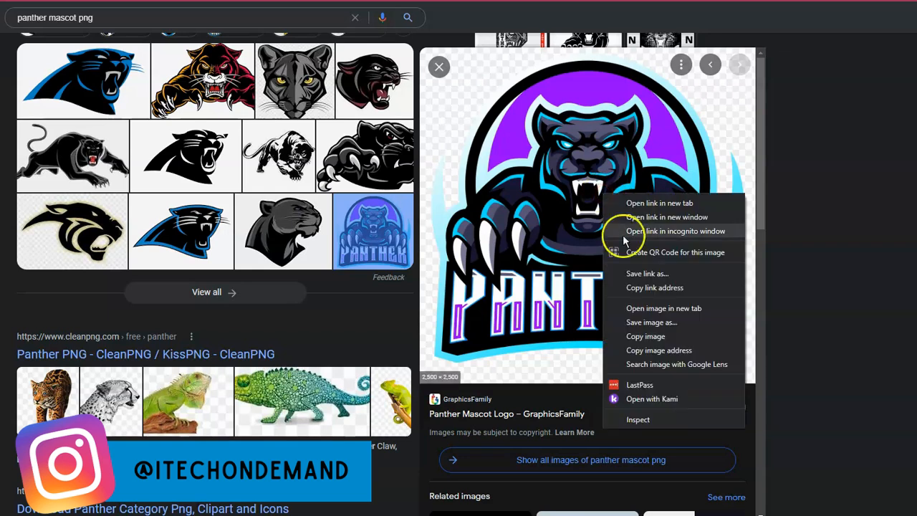
left_click(642, 326)
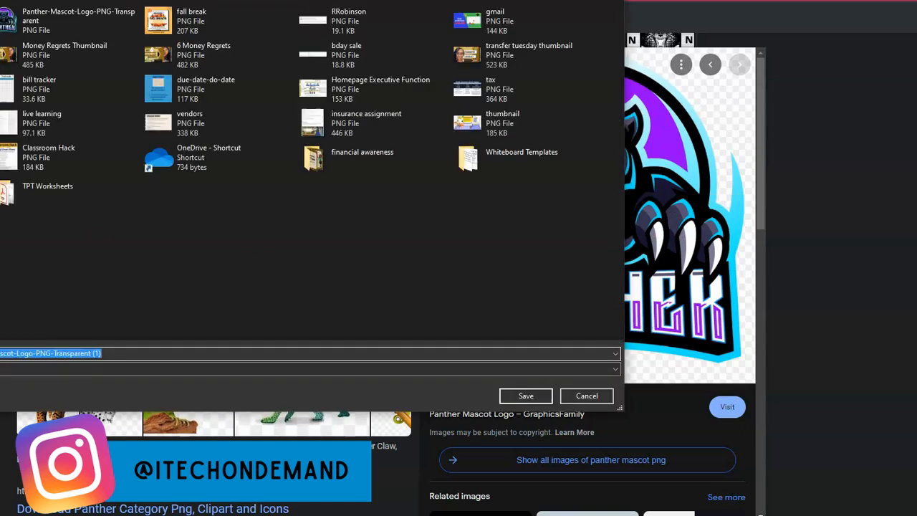
left_click(525, 395)
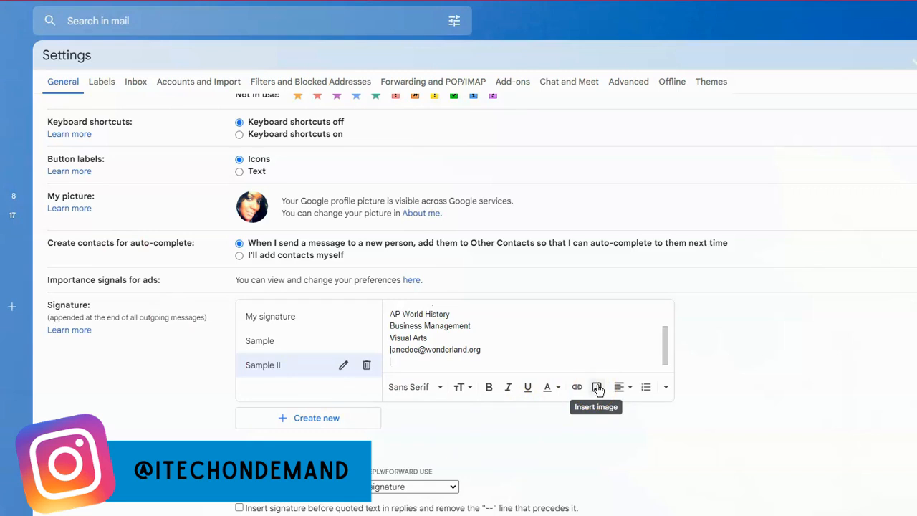
Return to the mail settings and upload the saved Panther mascot logo from the computer into the Sample II signature.
left_click(596, 389)
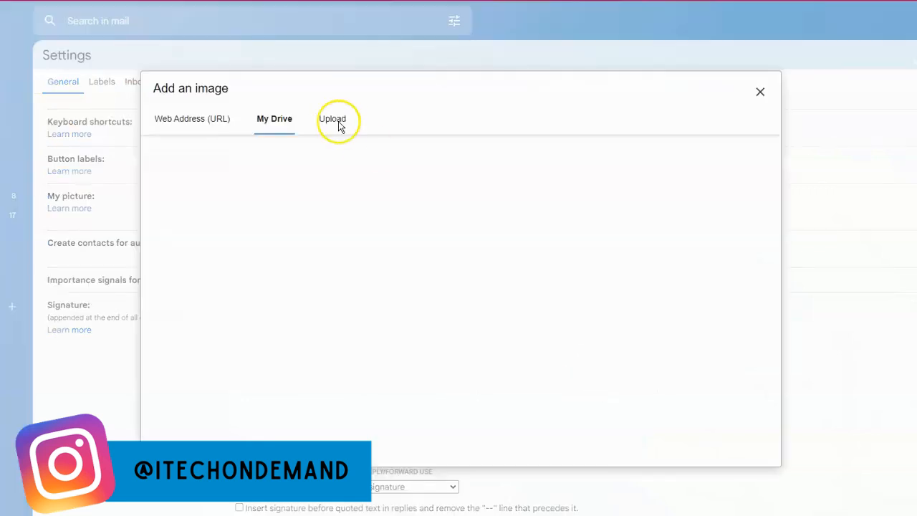
left_click(338, 122)
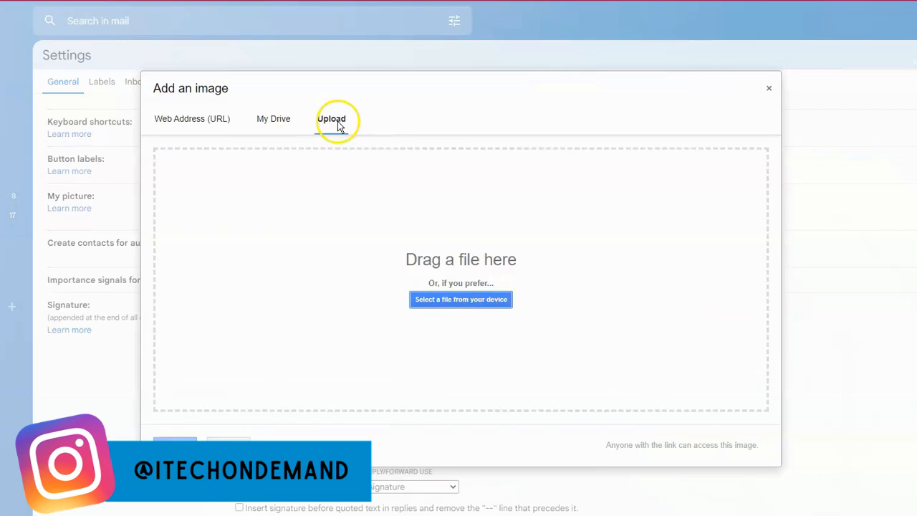
left_click(448, 304)
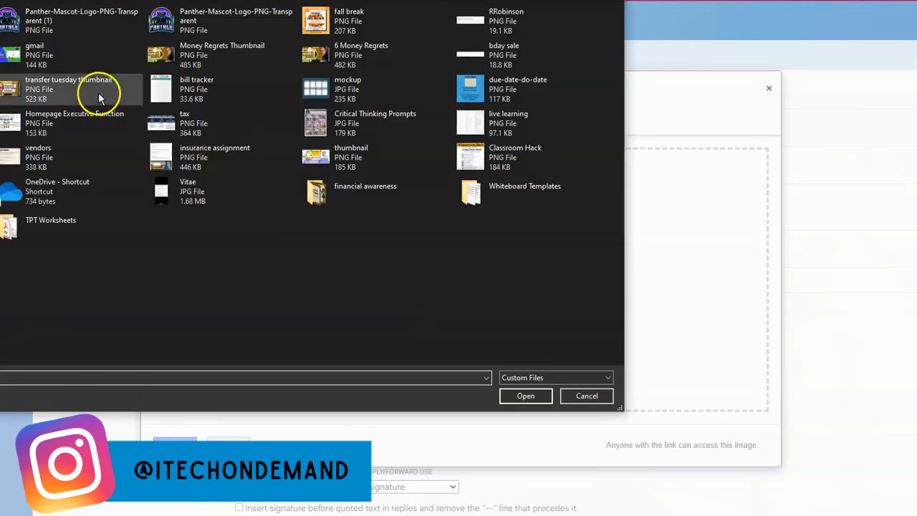
left_click(86, 26)
left_click(521, 398)
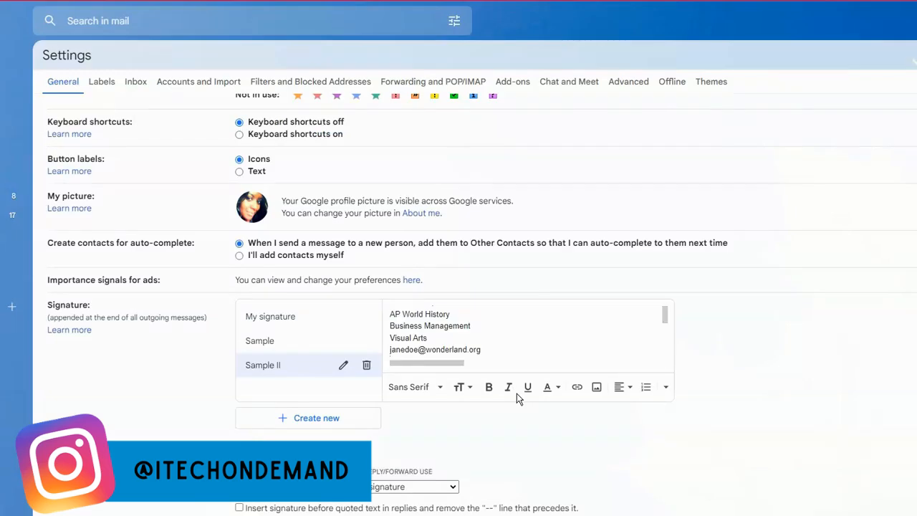
Set the Panther logo in the signature to the Small size and check the complete Sample II signature.
scroll(497, 353, "down", 1)
scroll(579, 344, "down", 3)
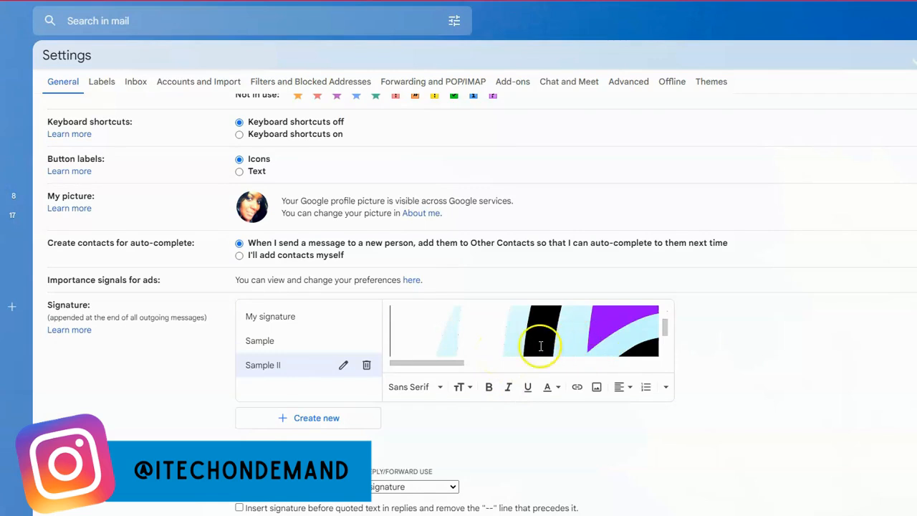
left_click(573, 335)
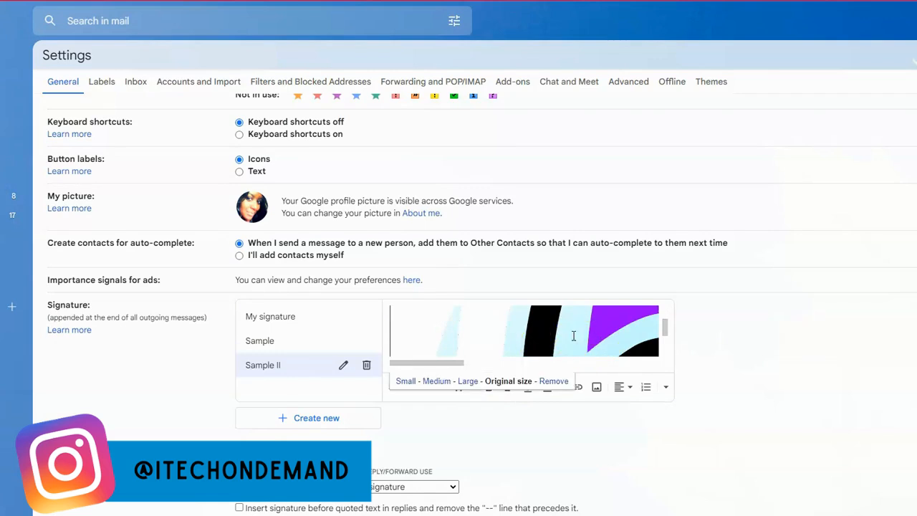
left_click(404, 381)
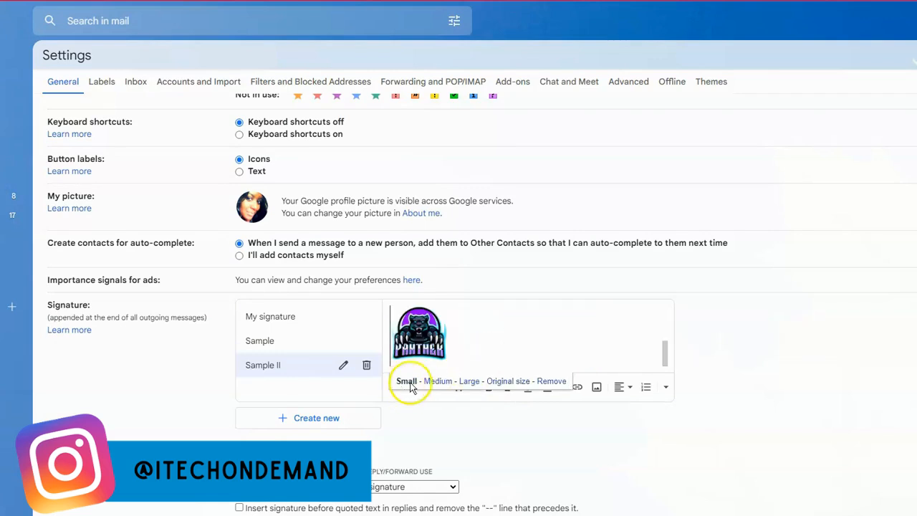
left_click(432, 381)
left_click(406, 381)
scroll(542, 349, "up", 3)
scroll(542, 348, "down", 2)
scroll(509, 348, "up", 4)
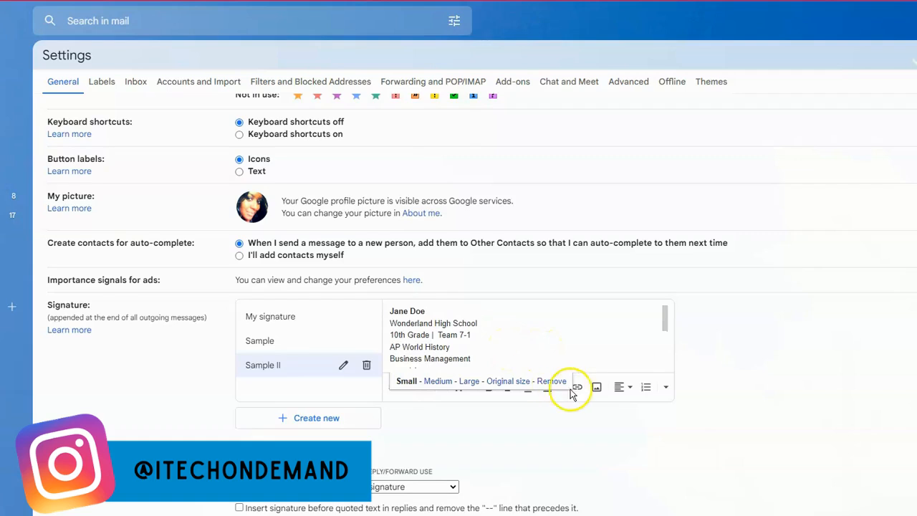
scroll(569, 395, "down", 5)
left_click(496, 461)
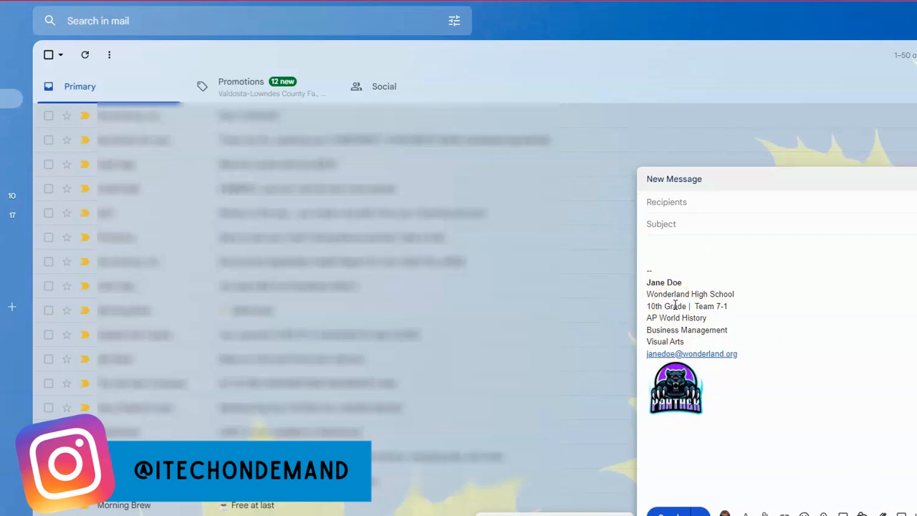
Activate the recipients field of the new message that carries the signature.
left_click(673, 207)
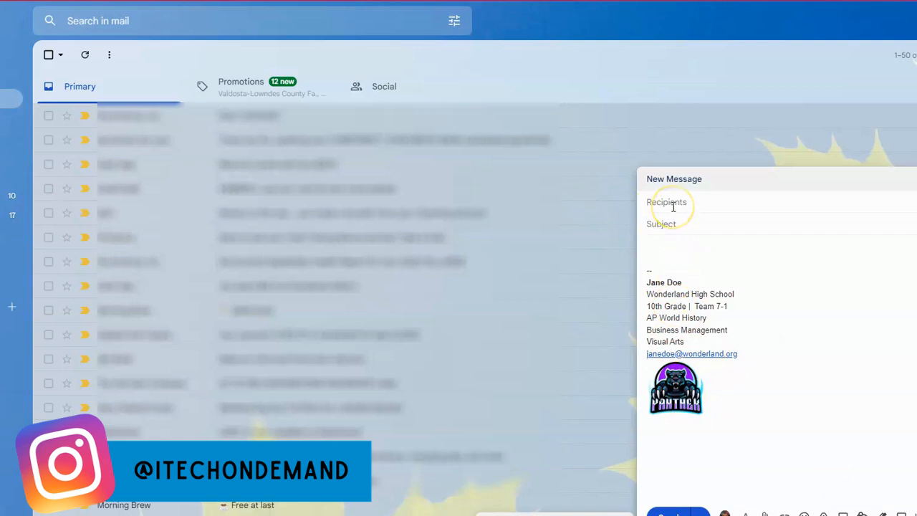